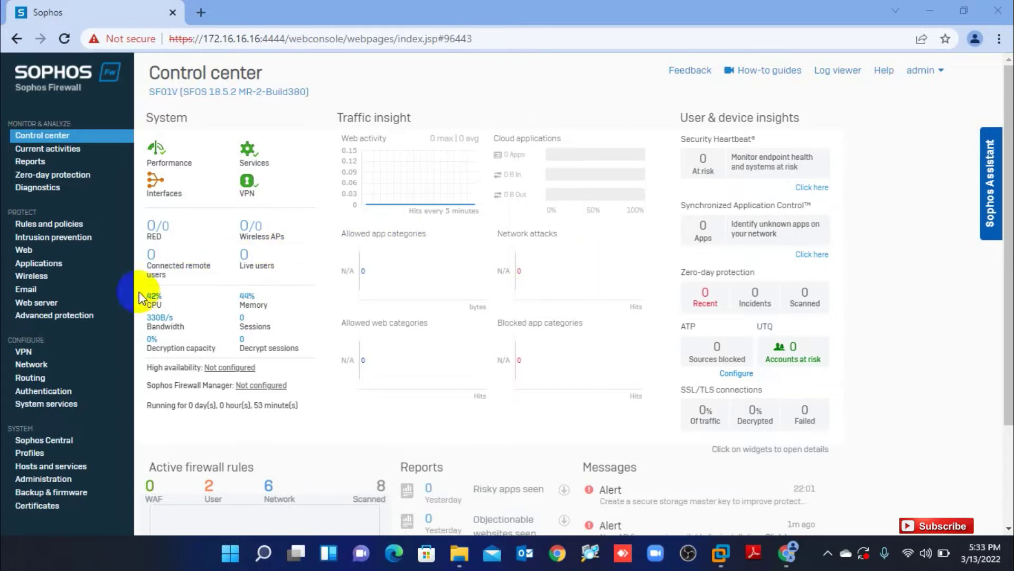
Start a new IPv4 SD-WAN policy route in the firewall's routing configuration
{"action": "left_click", "coordinate": [86, 182]}
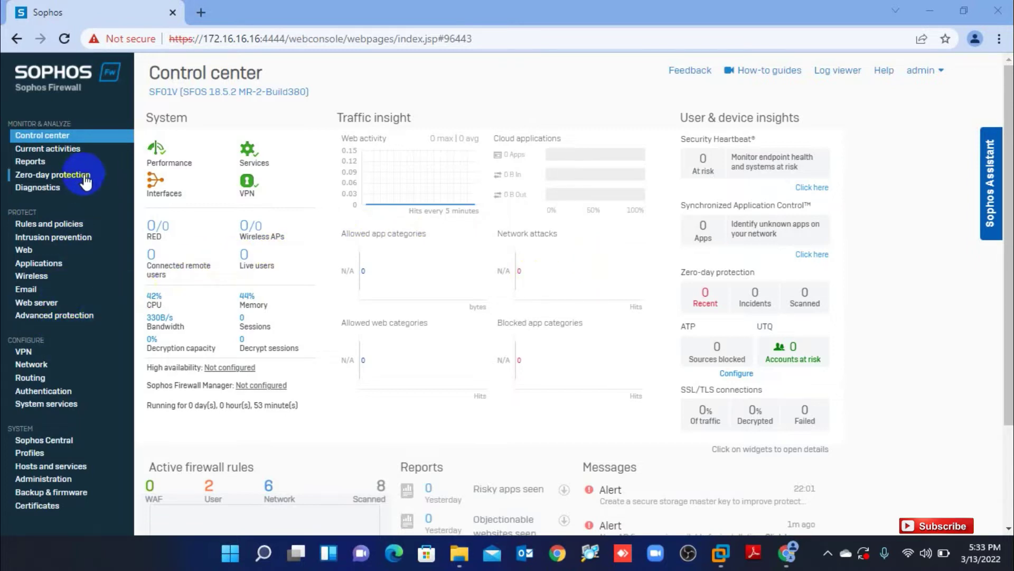
{"action": "left_click", "coordinate": [24, 378]}
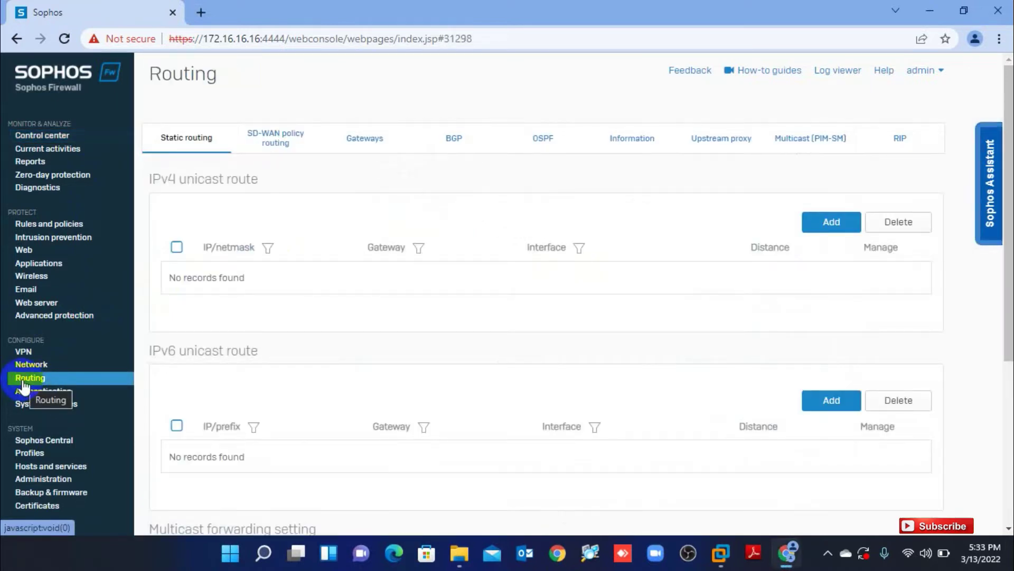
{"action": "left_click", "coordinate": [264, 148]}
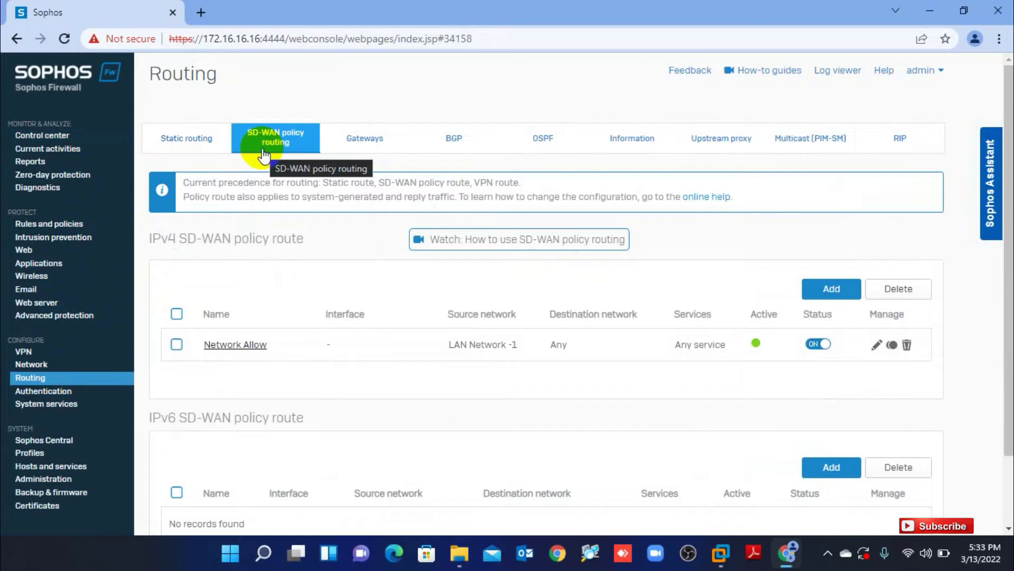
{"action": "left_click", "coordinate": [829, 305]}
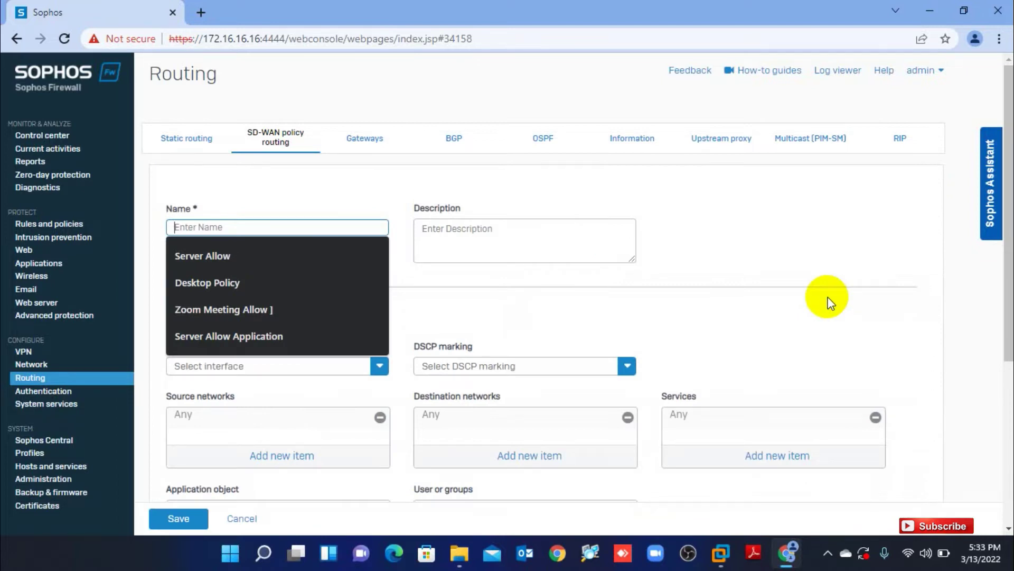
Name the policy route "Zoom Meeting Allow Desktop"
{"action": "left_click", "coordinate": [196, 308]}
{"action": "key", "text": "BackSpace"}
{"action": "key", "text": "BackSpace"}
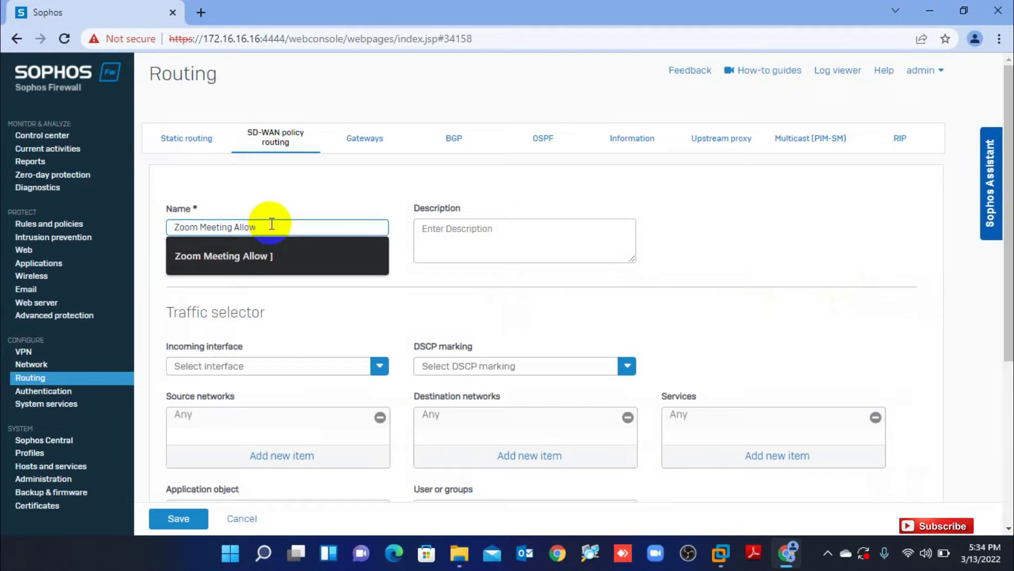
{"action": "type", "text": "Des"}
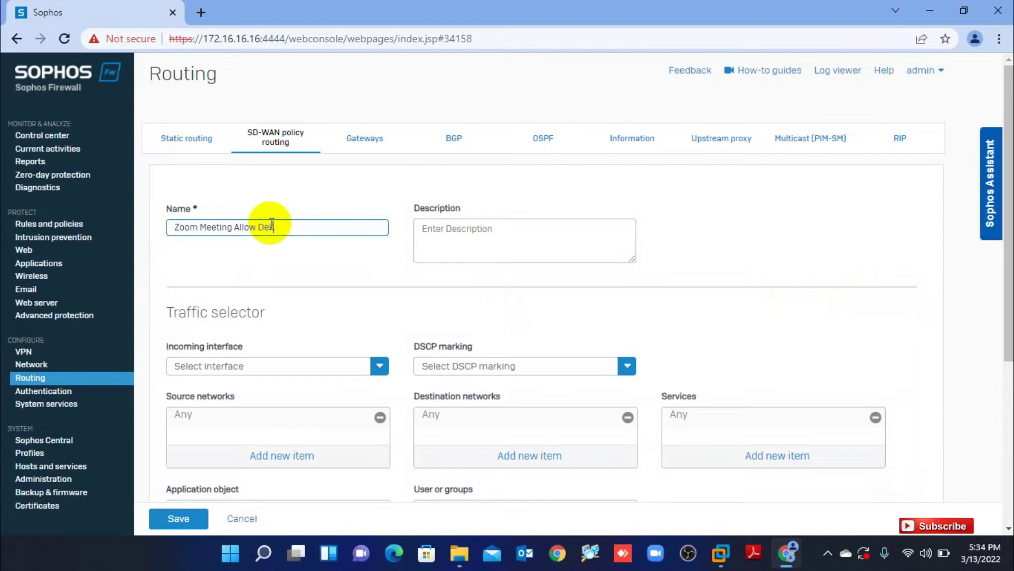
{"action": "type", "text": "sktop"}
{"action": "left_click_drag", "start_coordinate": [311, 226], "coordinate": [151, 233]}
{"action": "left_click", "coordinate": [201, 242]}
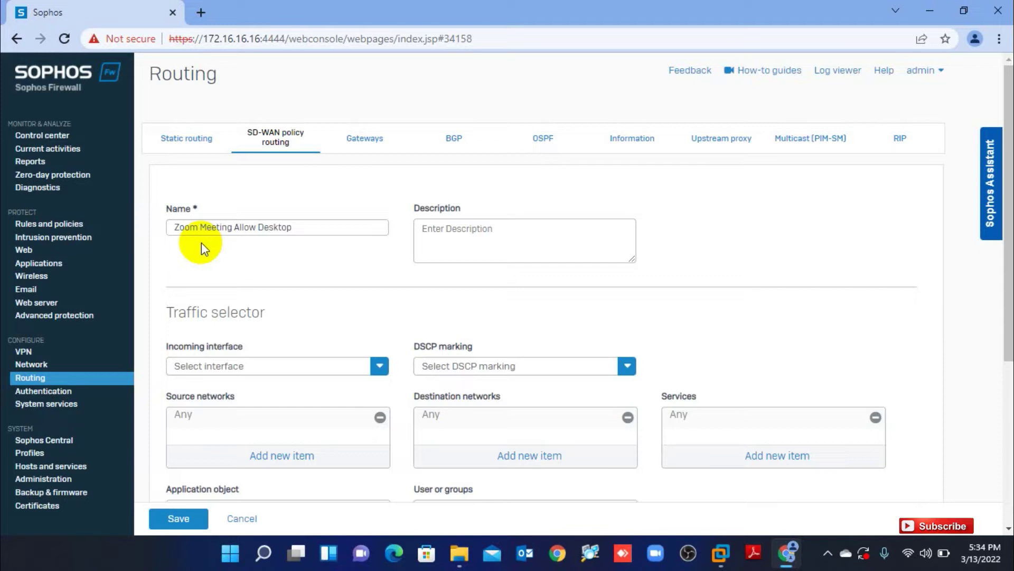
Enter "Allow Zoom" as the policy route's description
{"action": "left_click", "coordinate": [513, 240]}
{"action": "type", "text": "Allow "}
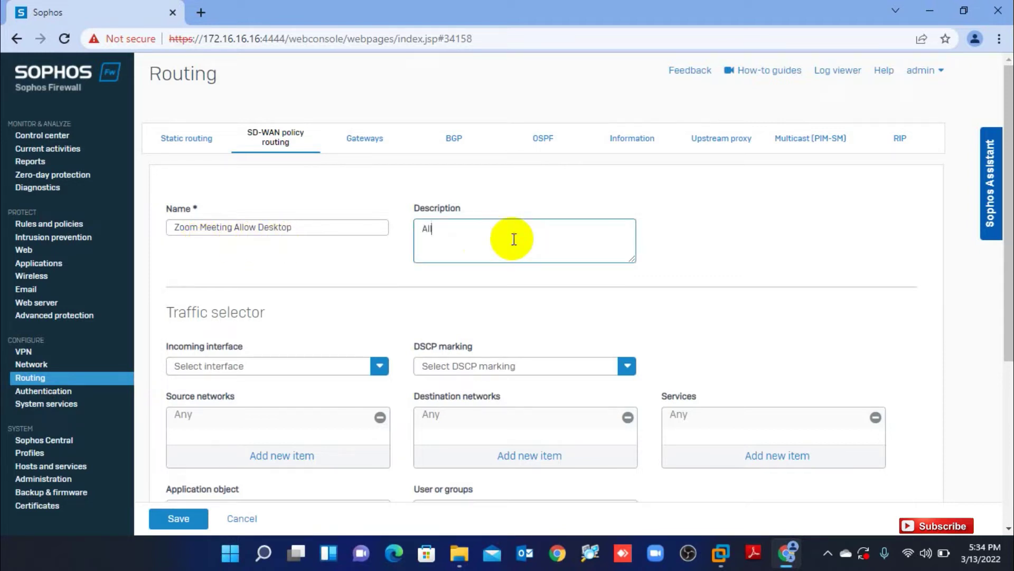
{"action": "type", "text": "Zoom"}
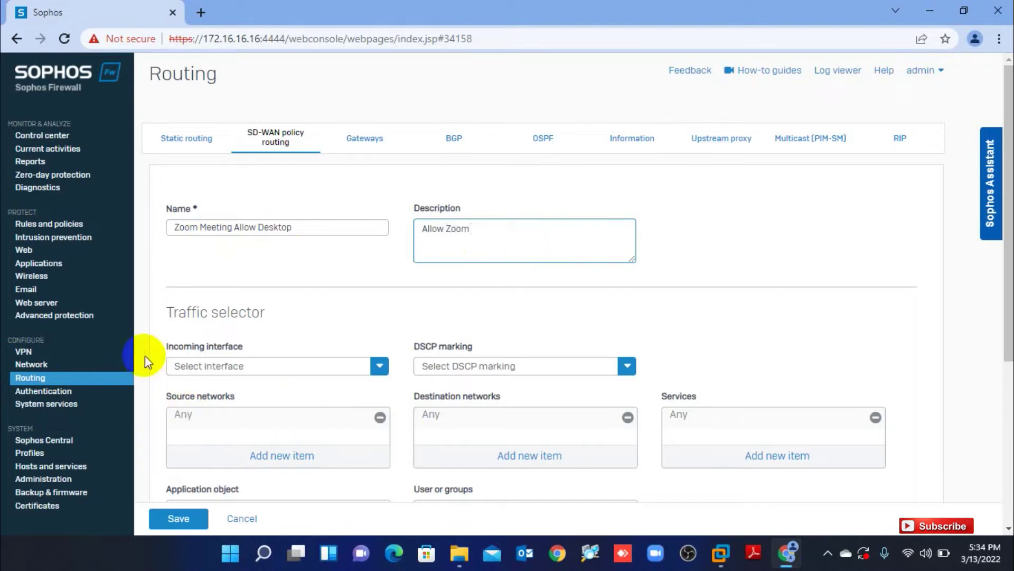
Remove Any from the route's source networks and start creating a new IP host there
{"action": "scroll", "coordinate": [476, 375], "scroll_direction": "down", "scroll_amount": 3}
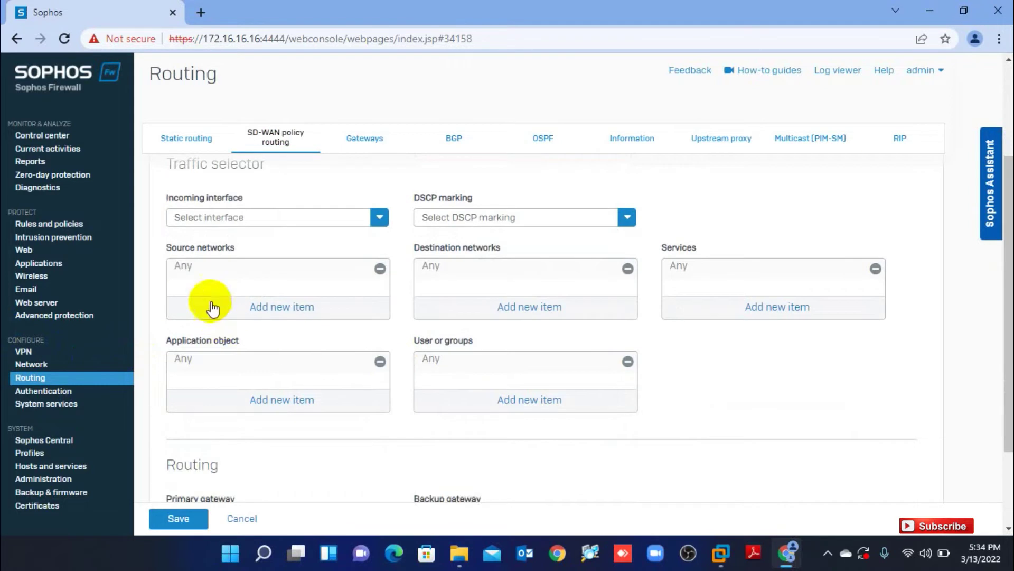
{"action": "left_click", "coordinate": [378, 269]}
{"action": "left_click", "coordinate": [287, 307]}
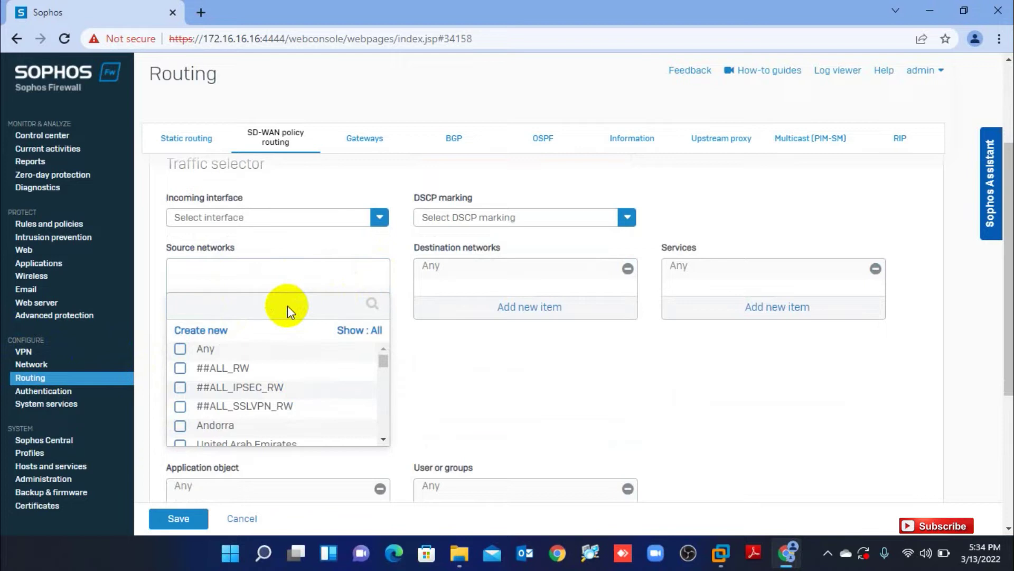
{"action": "left_click", "coordinate": [194, 331]}
{"action": "left_click", "coordinate": [208, 362]}
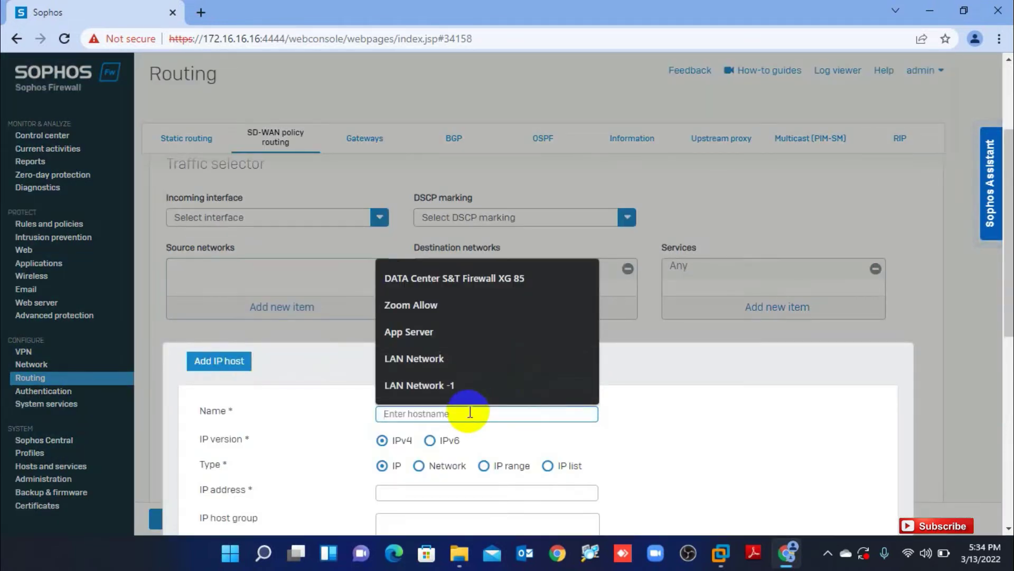
Name the IP host "Meeting Desktop", give it the IP address 172.16.16.29, and save it
{"action": "type", "text": "Mee"}
{"action": "key", "text": "BackSpace"}
{"action": "type", "text": "e"}
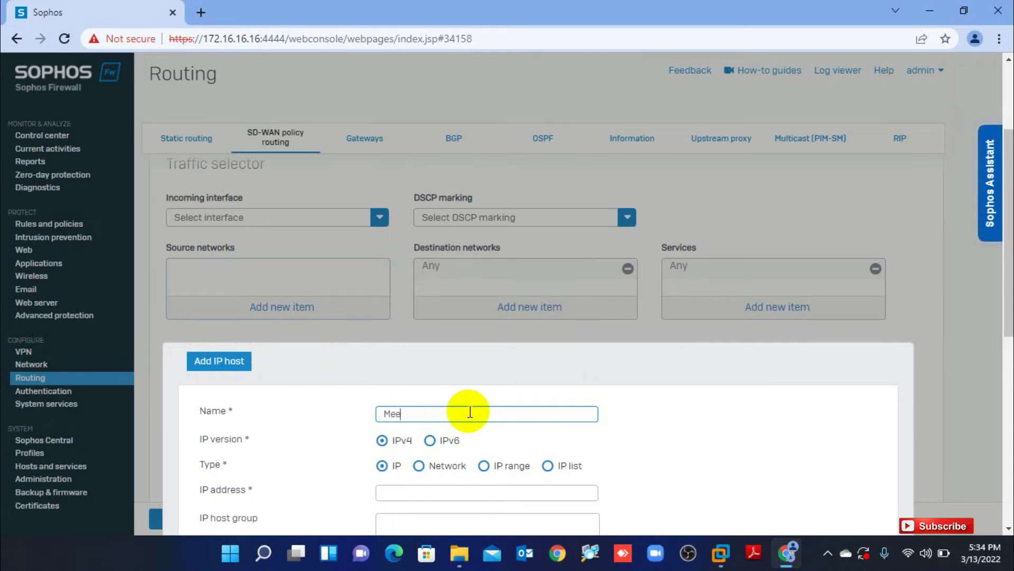
{"action": "type", "text": "ting De"}
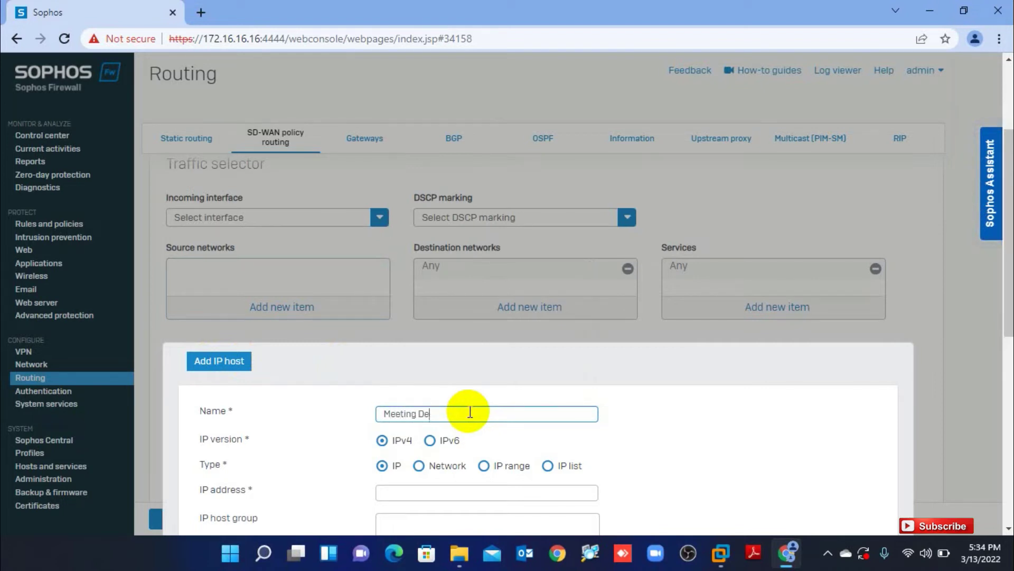
{"action": "type", "text": "sktop"}
{"action": "left_click", "coordinate": [397, 490]}
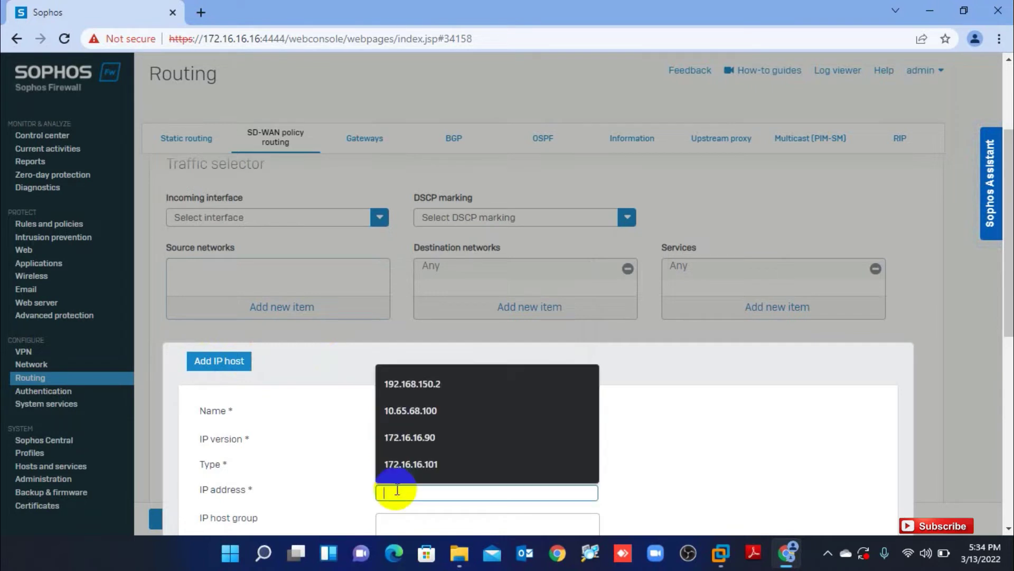
{"action": "type", "text": "11"}
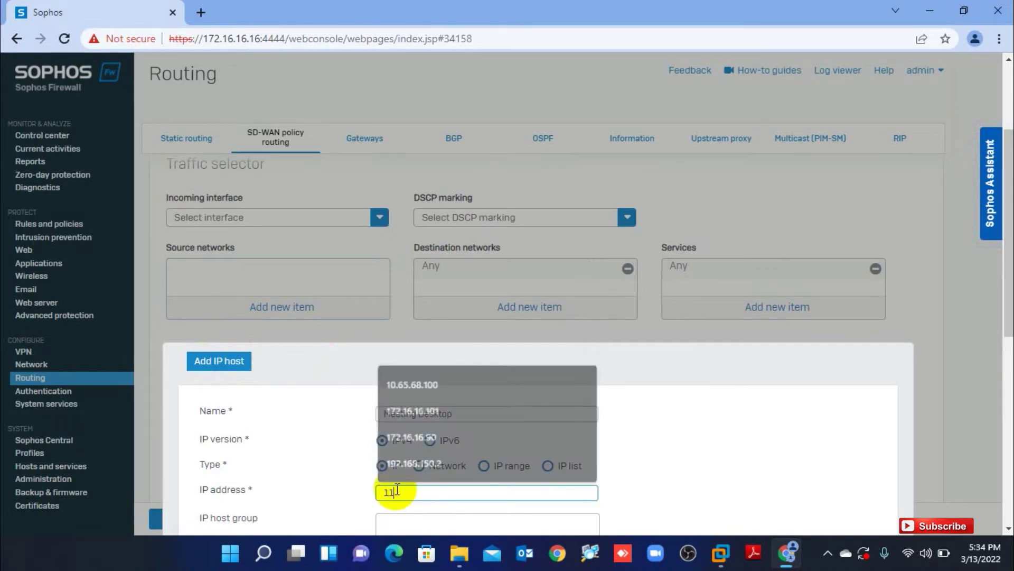
{"action": "key", "text": "BackSpace"}
{"action": "type", "text": "72"}
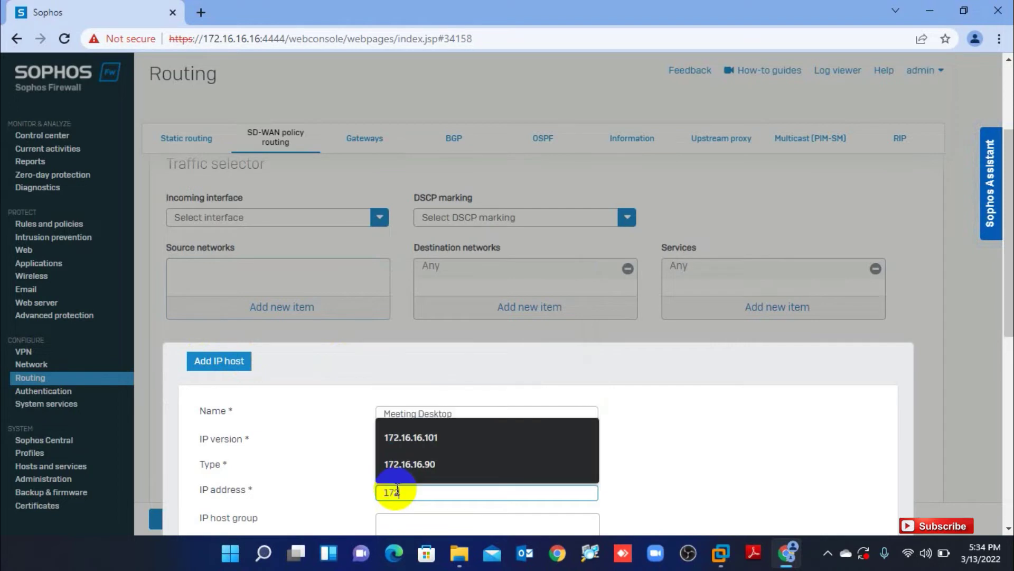
{"action": "type", "text": ".16.16.29"}
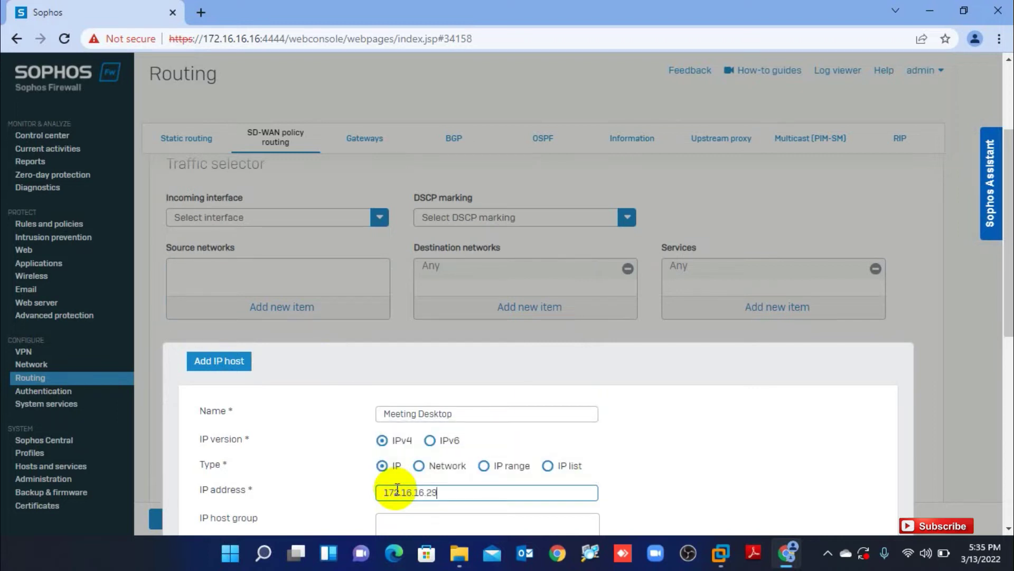
{"action": "scroll", "coordinate": [395, 490], "scroll_direction": "down", "scroll_amount": 3}
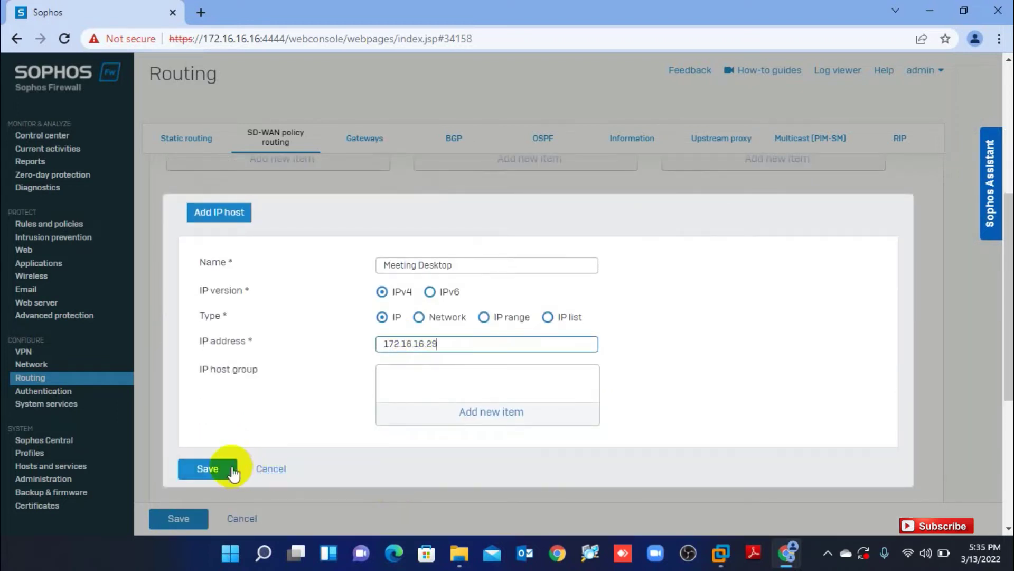
{"action": "left_click", "coordinate": [225, 469]}
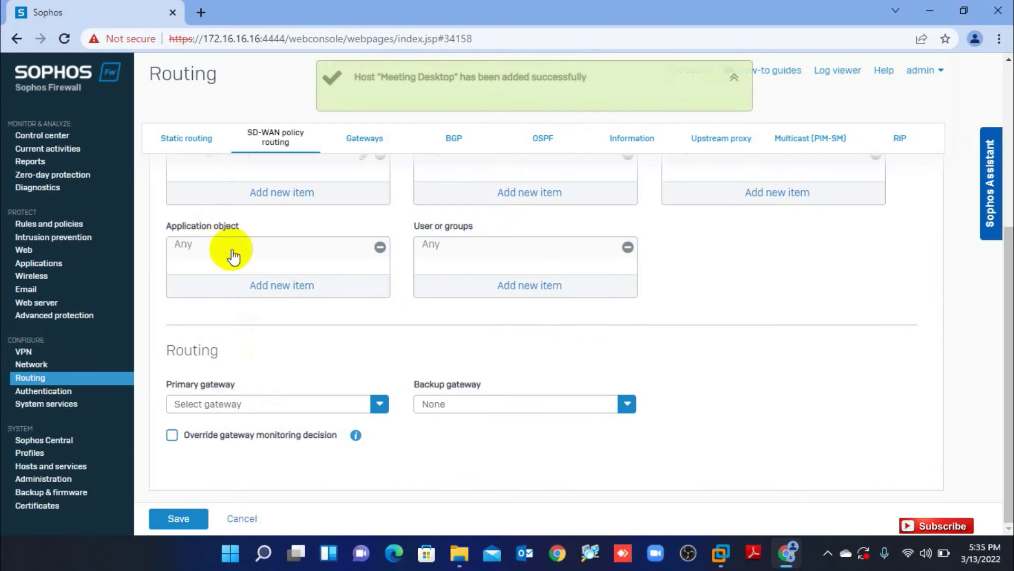
Remove Any from the route's application object and start creating a new application object
{"action": "scroll", "coordinate": [220, 299], "scroll_direction": "up", "scroll_amount": 3}
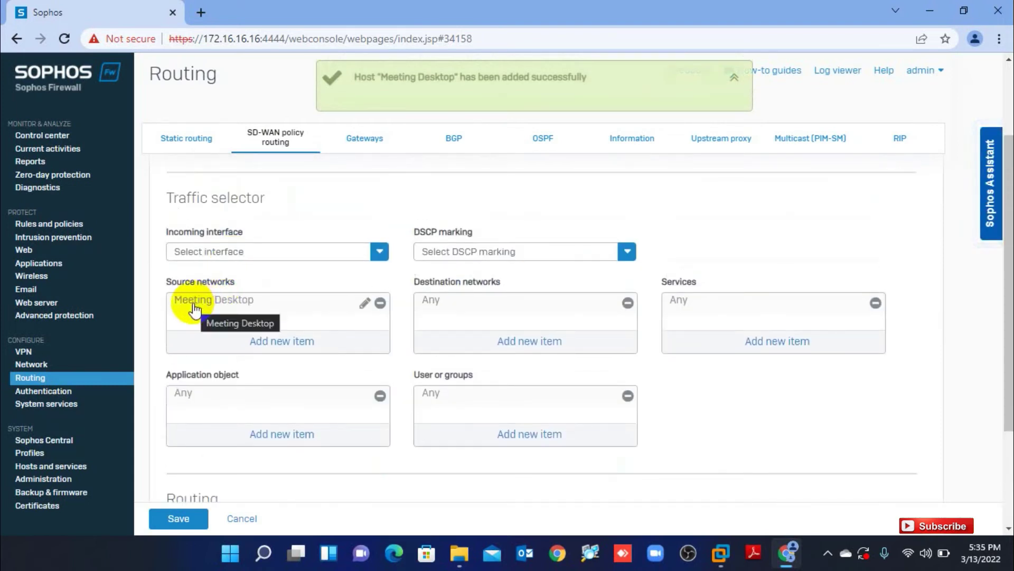
{"action": "scroll", "coordinate": [196, 278], "scroll_direction": "up", "scroll_amount": 2}
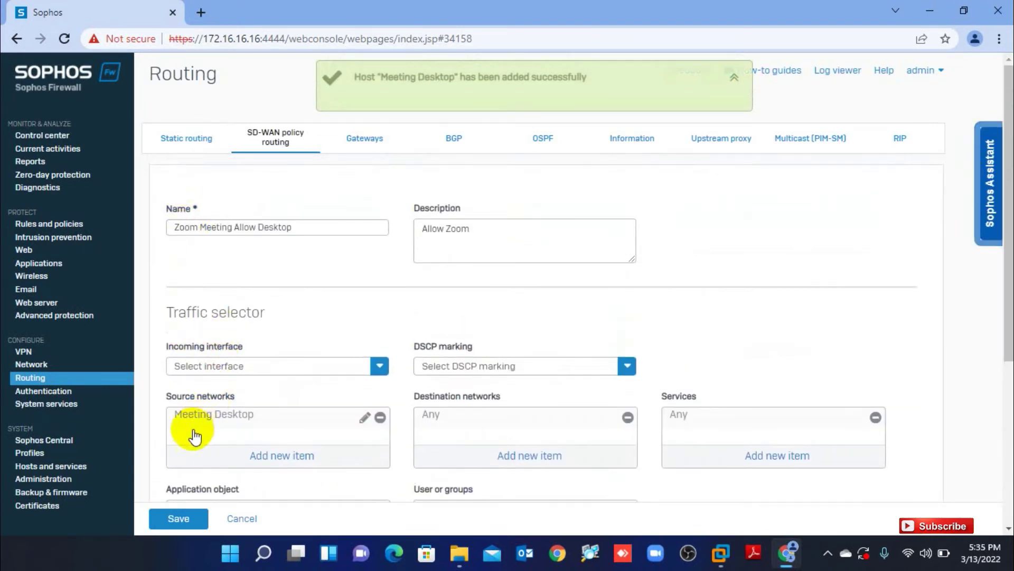
{"action": "scroll", "coordinate": [214, 428], "scroll_direction": "down", "scroll_amount": 3}
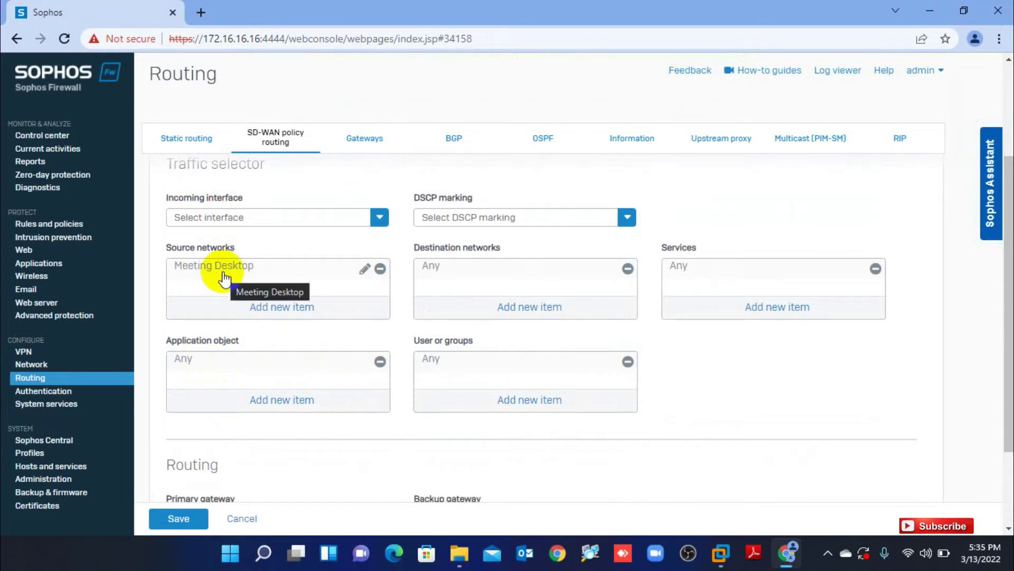
{"action": "left_click", "coordinate": [380, 362]}
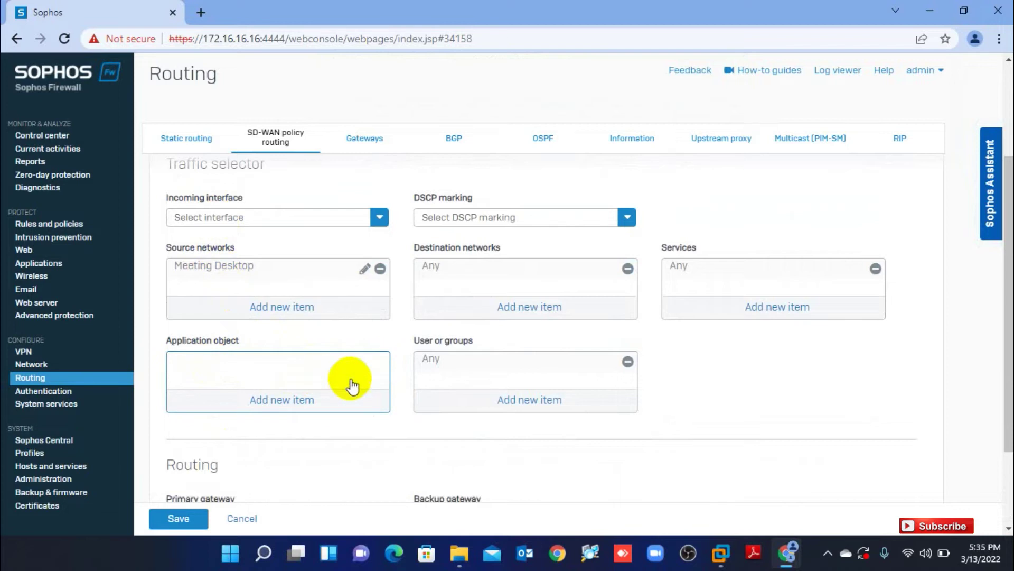
{"action": "left_click", "coordinate": [299, 401]}
{"action": "left_click", "coordinate": [197, 411]}
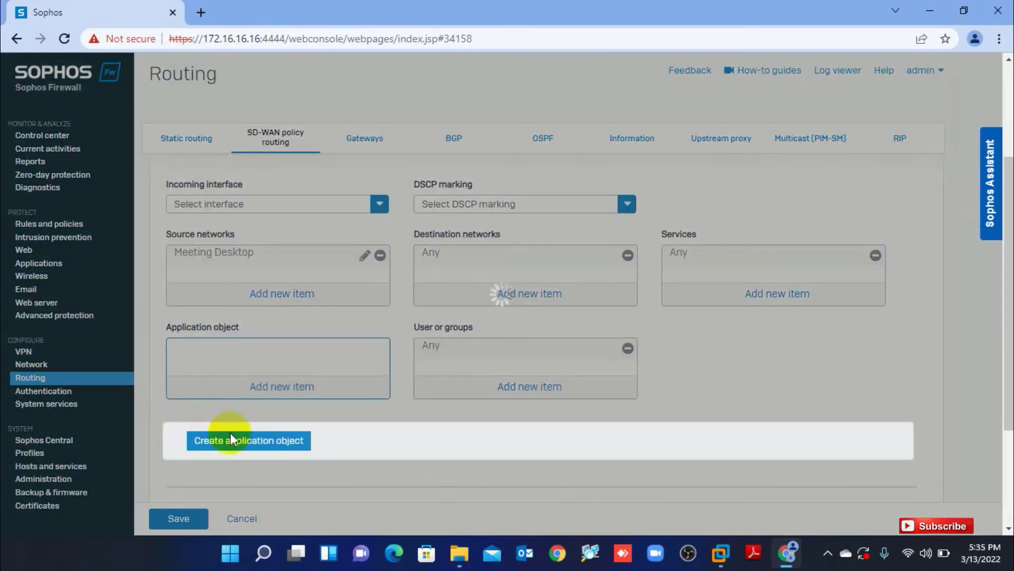
{"action": "scroll", "coordinate": [681, 399], "scroll_direction": "down", "scroll_amount": 5}
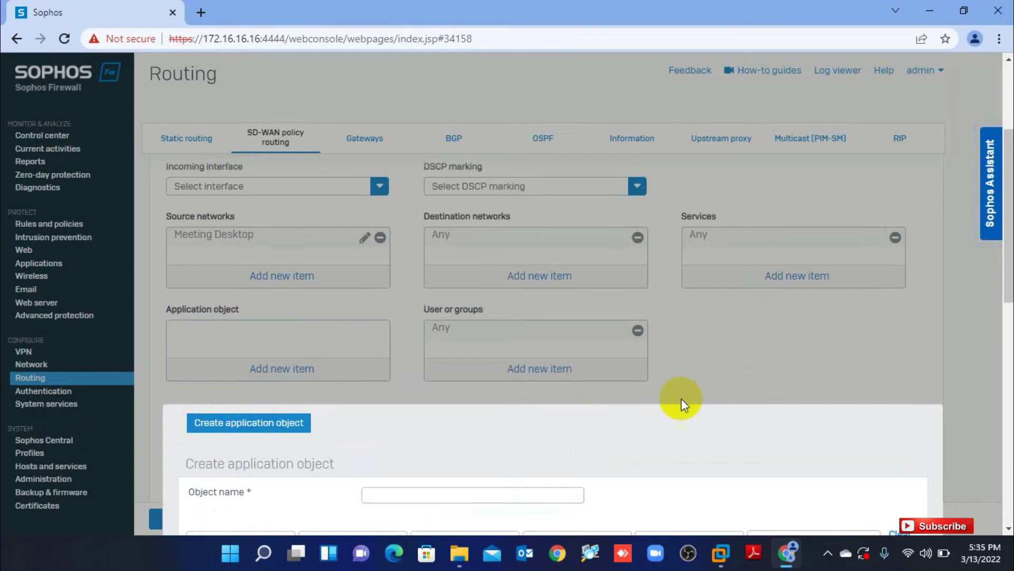
Name the application object "Zoom Application Allow"
{"action": "left_click", "coordinate": [436, 216]}
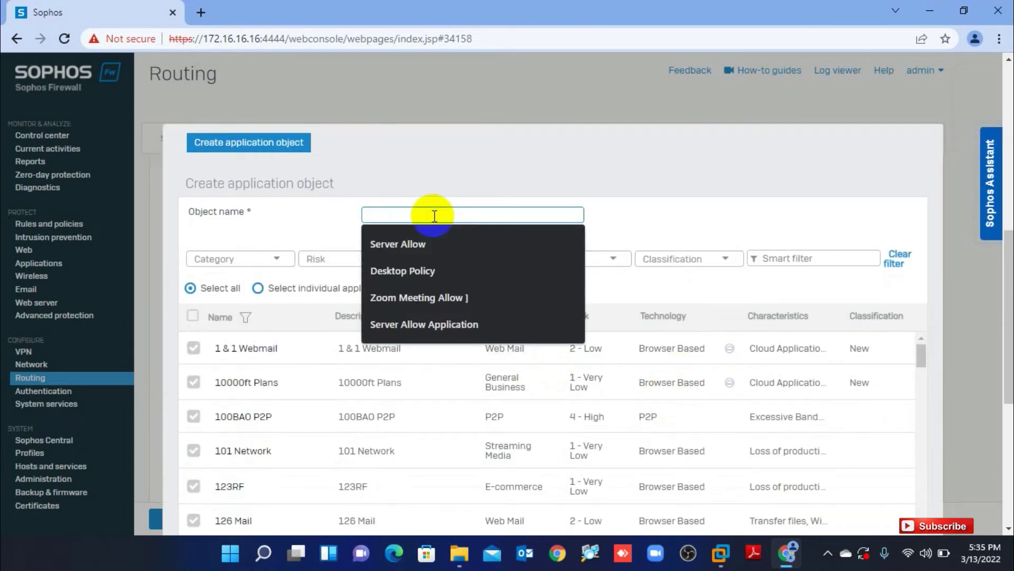
{"action": "type", "text": "Zoom"}
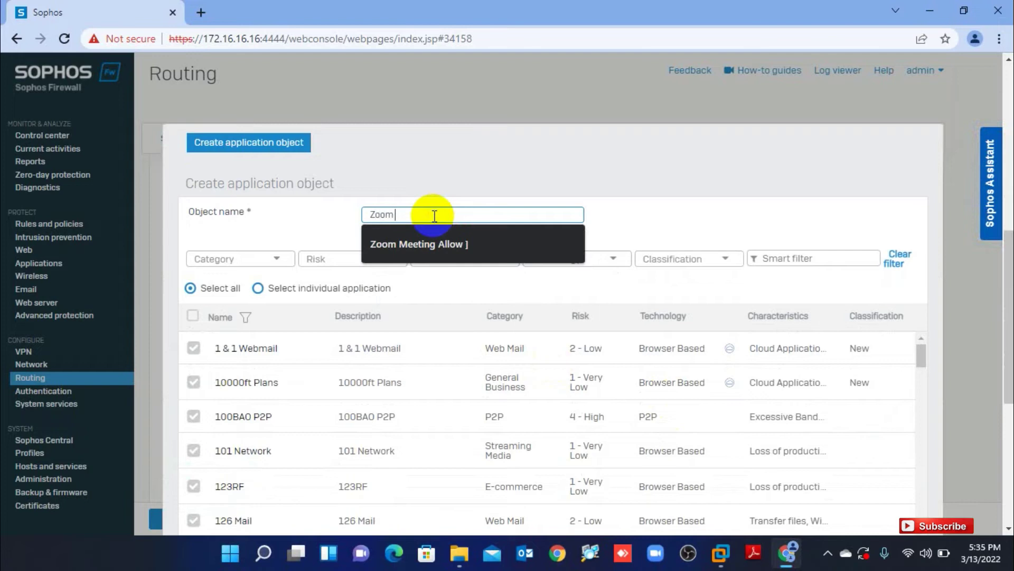
{"action": "type", "text": " Applicat"}
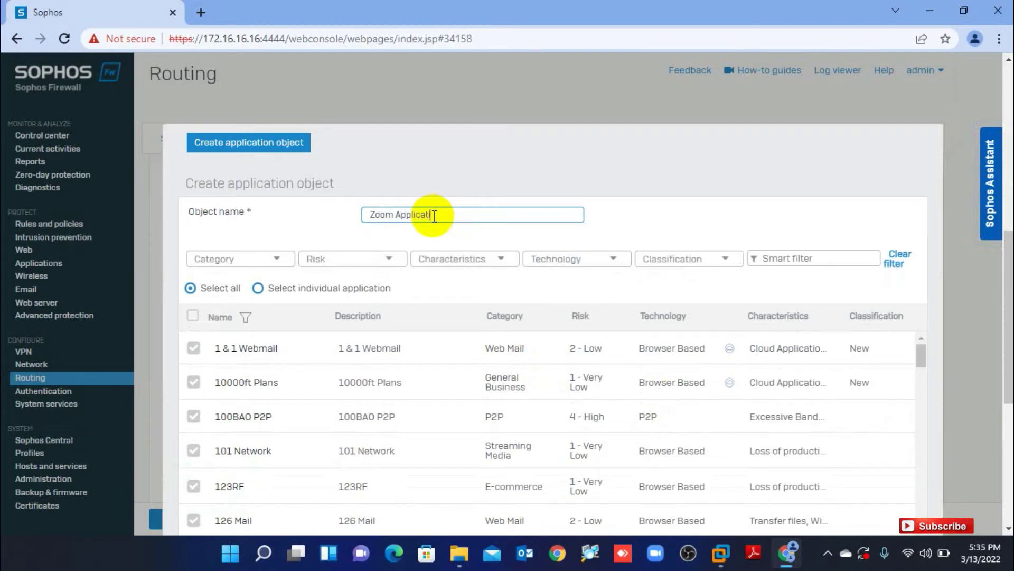
{"action": "type", "text": "ion Allow"}
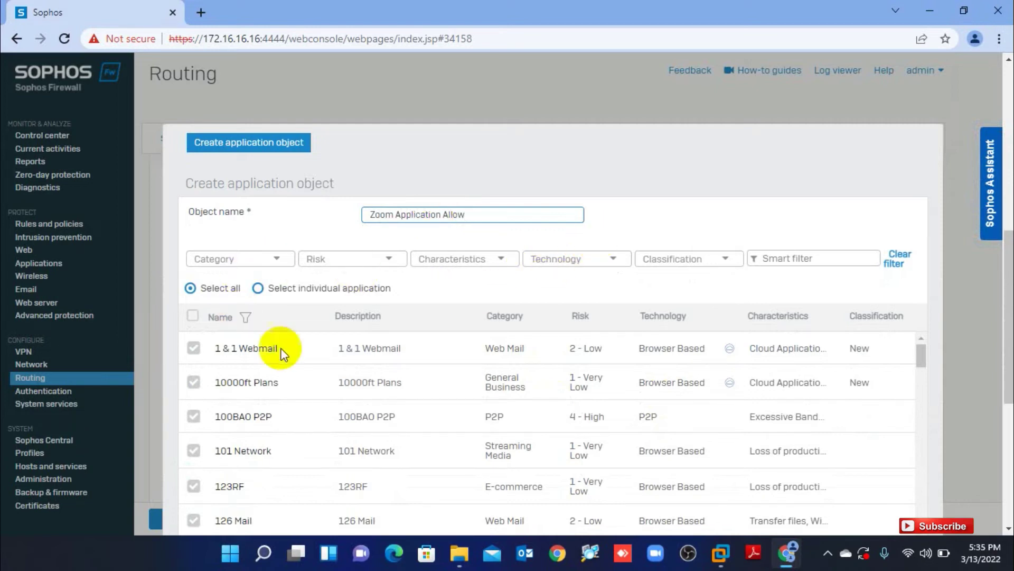
Filter the application list by names containing "zoom" and select the Zoom Meetings application
{"action": "scroll", "coordinate": [632, 438], "scroll_direction": "down", "scroll_amount": 10}
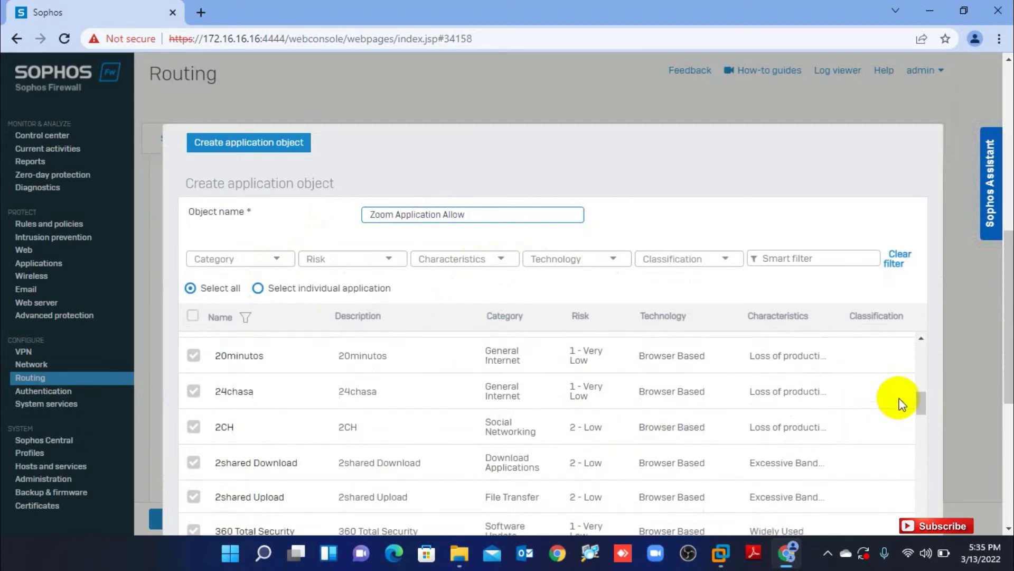
{"action": "mouse_move", "coordinate": [1009, 386]}
{"action": "left_mouse_down"}
{"action": "mouse_move", "coordinate": [1009, 460]}
{"action": "mouse_move", "coordinate": [1009, 394]}
{"action": "left_mouse_up"}
{"action": "scroll", "coordinate": [271, 368], "scroll_direction": "up", "scroll_amount": 5}
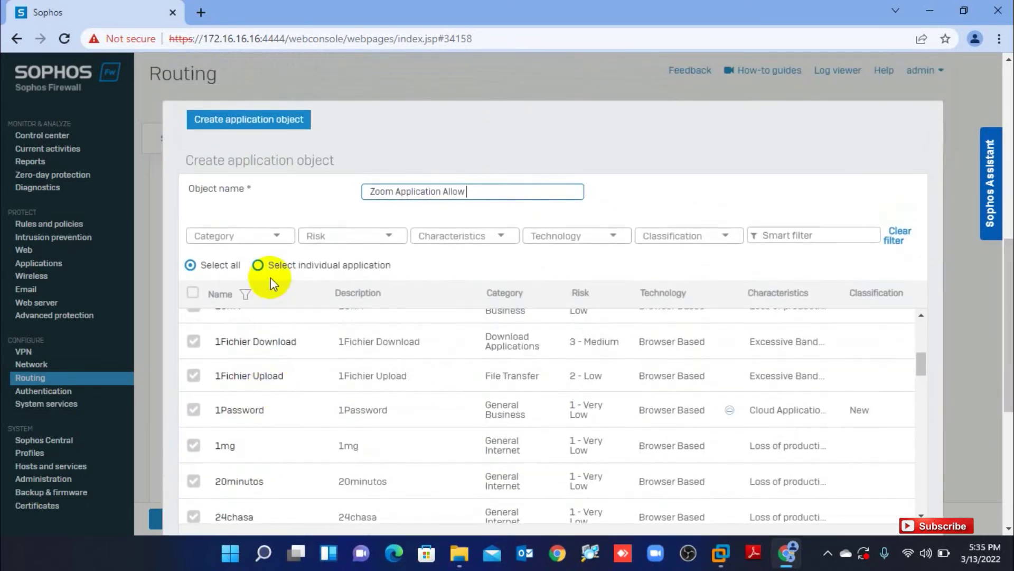
{"action": "left_click", "coordinate": [244, 294]}
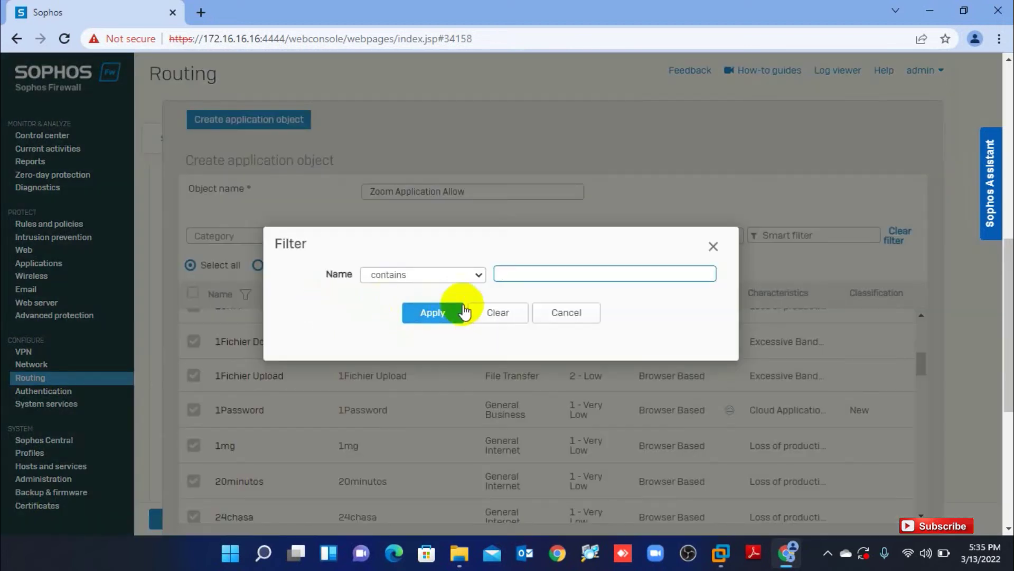
{"action": "type", "text": "zoom"}
{"action": "left_click", "coordinate": [461, 312]}
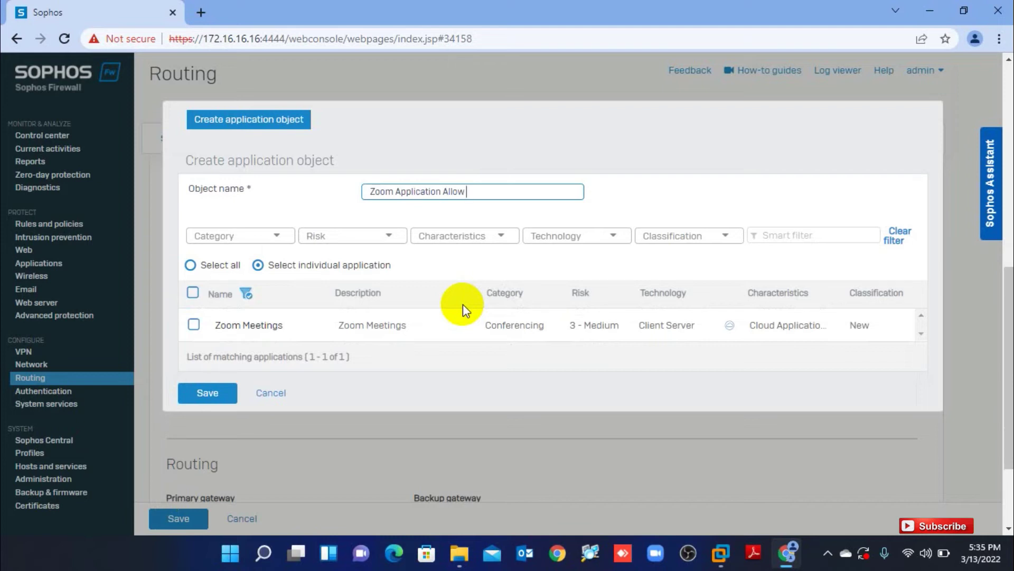
{"action": "left_click", "coordinate": [193, 325]}
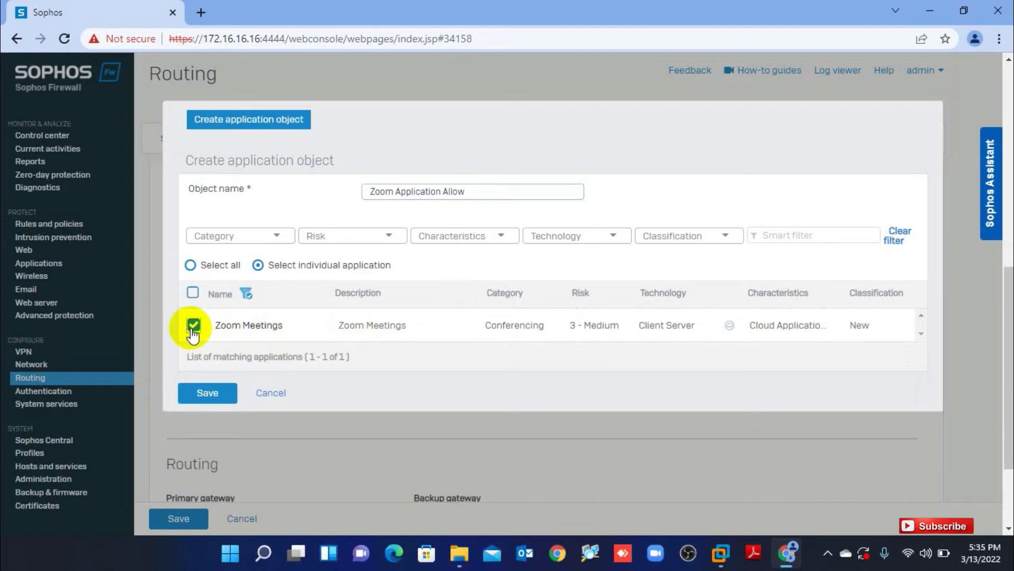
Save the Zoom Application Allow object to the route and review the route's traffic selector
{"action": "left_click", "coordinate": [208, 393]}
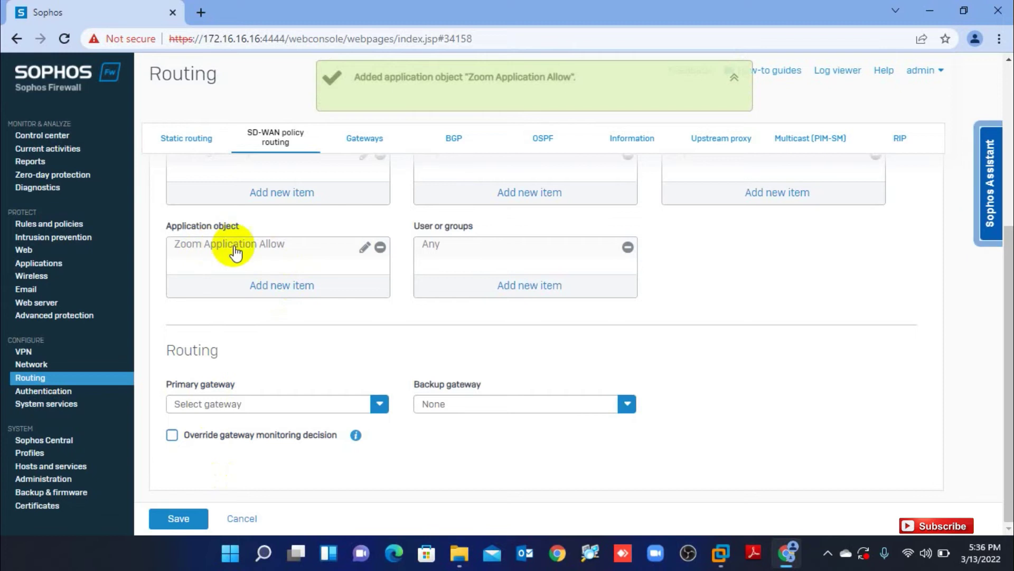
{"action": "scroll", "coordinate": [238, 253], "scroll_direction": "up", "scroll_amount": 3}
{"action": "scroll", "coordinate": [246, 315], "scroll_direction": "up", "scroll_amount": 2}
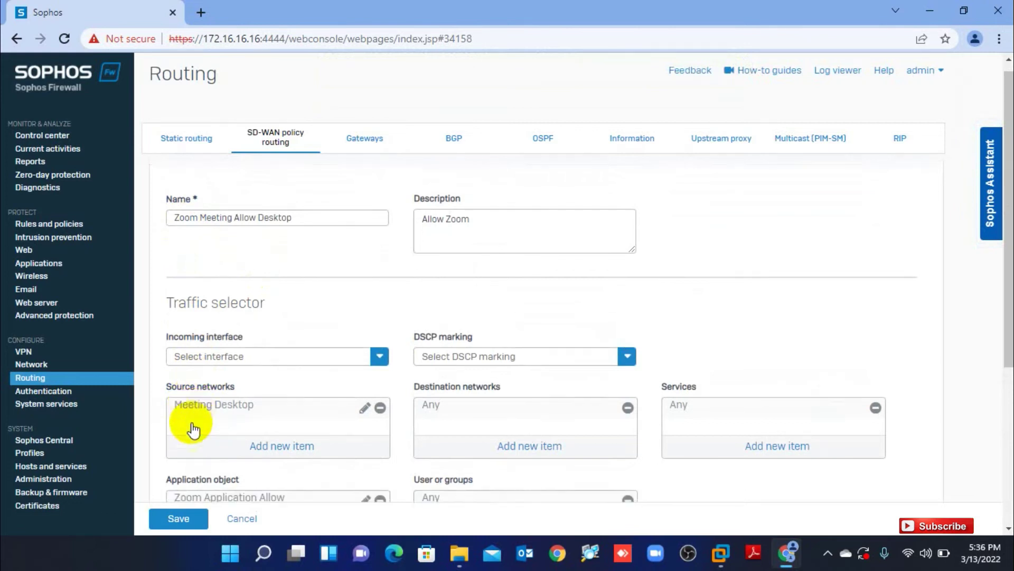
Set the route's primary gateway to Airtel ILL and its backup gateway to Jio Fiber
{"action": "scroll", "coordinate": [193, 425], "scroll_direction": "down", "scroll_amount": 4}
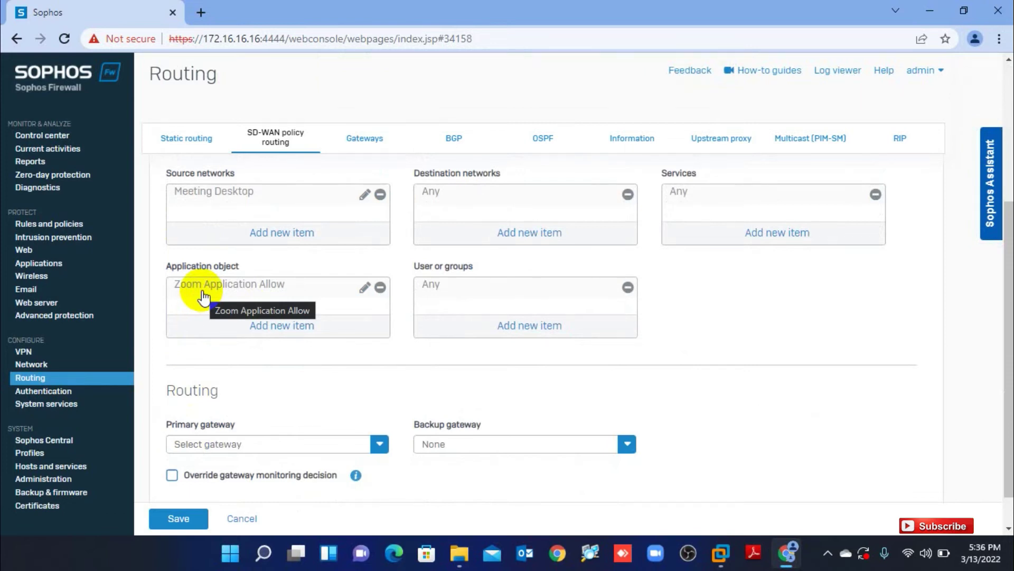
{"action": "scroll", "coordinate": [209, 398], "scroll_direction": "down", "scroll_amount": 1}
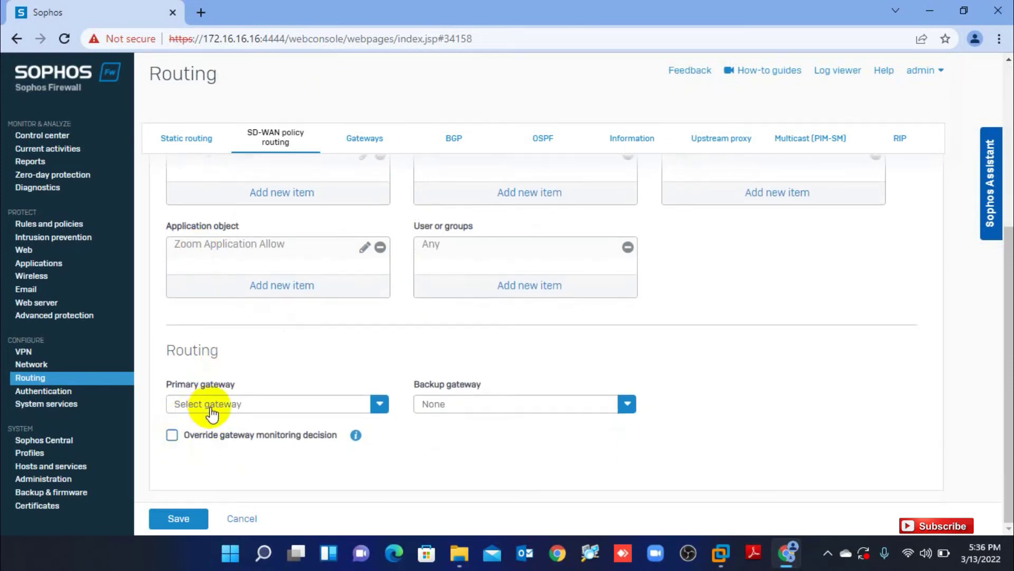
{"action": "left_click", "coordinate": [250, 406]}
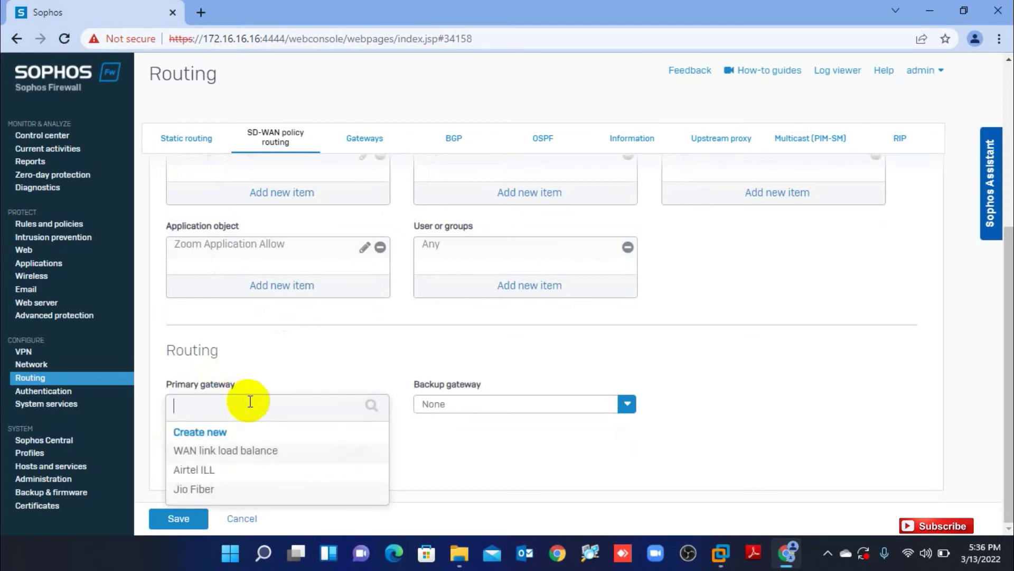
{"action": "left_click", "coordinate": [194, 471]}
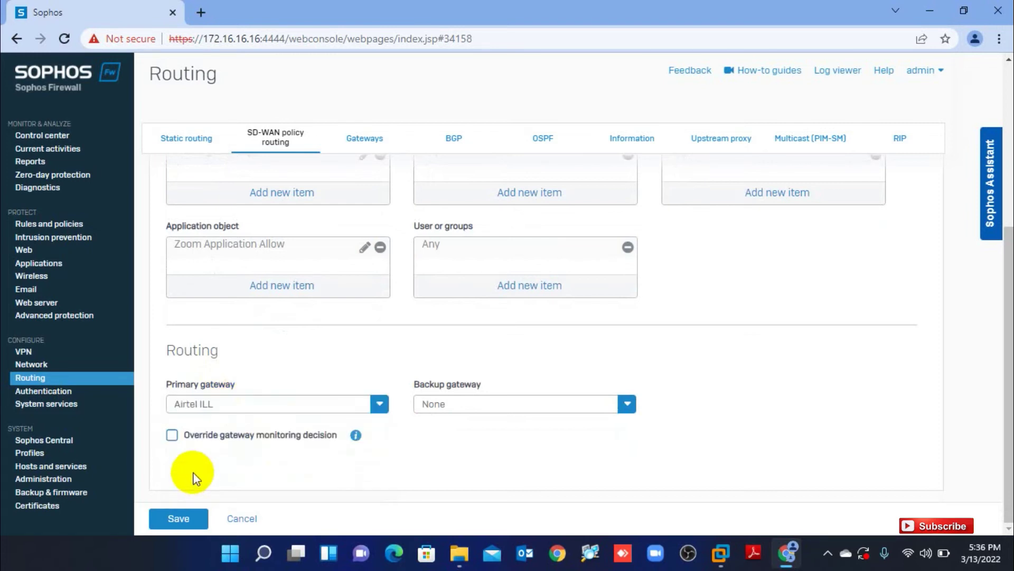
{"action": "left_click", "coordinate": [426, 408]}
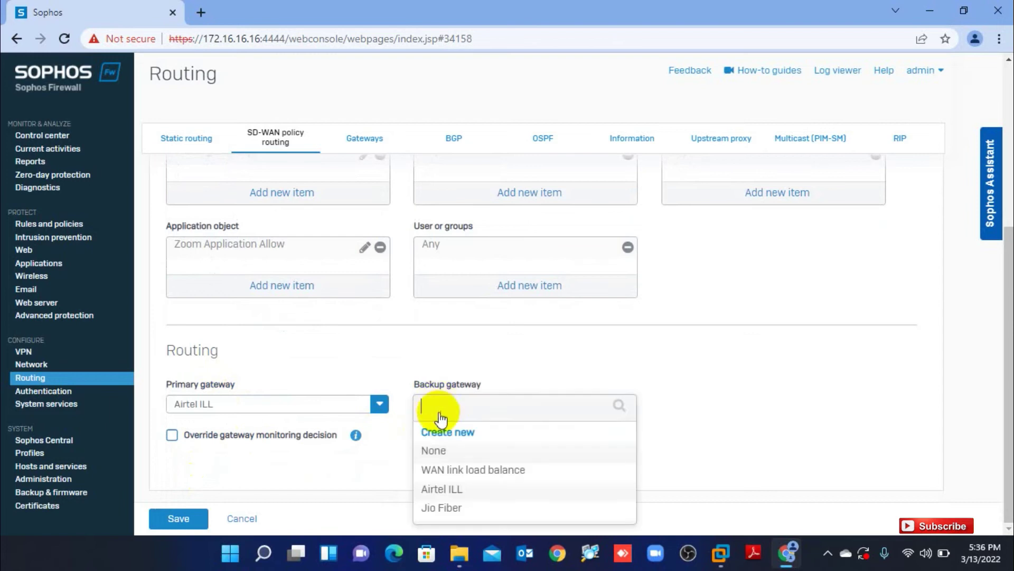
{"action": "left_click", "coordinate": [436, 508]}
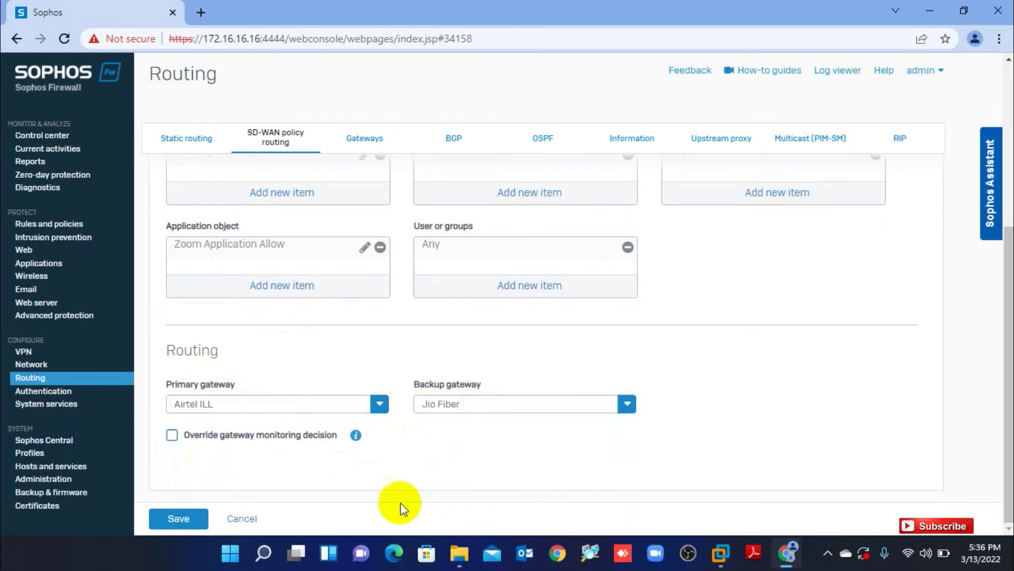
Review the Zoom Meeting Allow Desktop route's traffic selector and gateways, and save the route
{"action": "scroll", "coordinate": [567, 365], "scroll_direction": "up", "scroll_amount": 5}
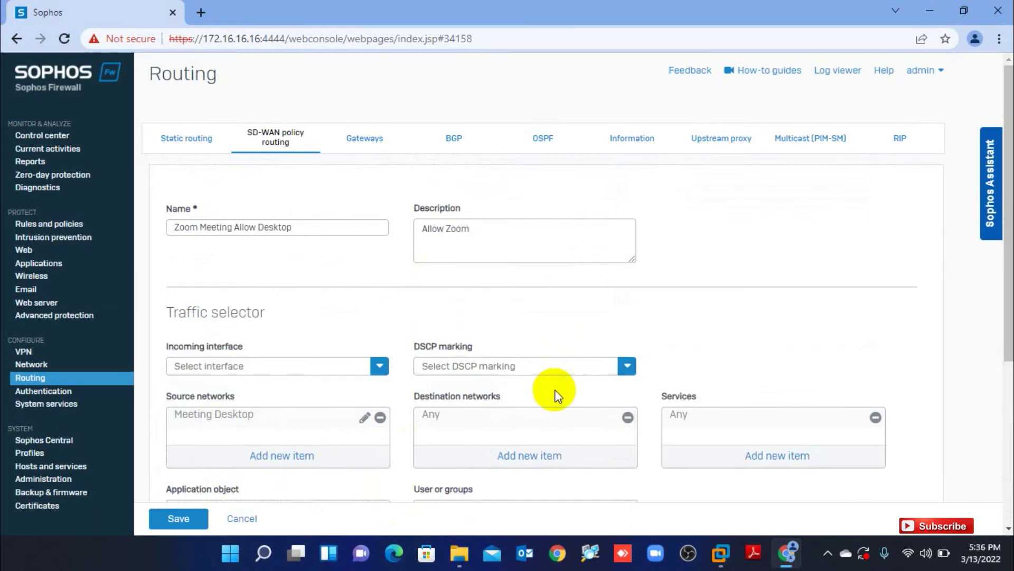
{"action": "scroll", "coordinate": [555, 391], "scroll_direction": "down", "scroll_amount": 5}
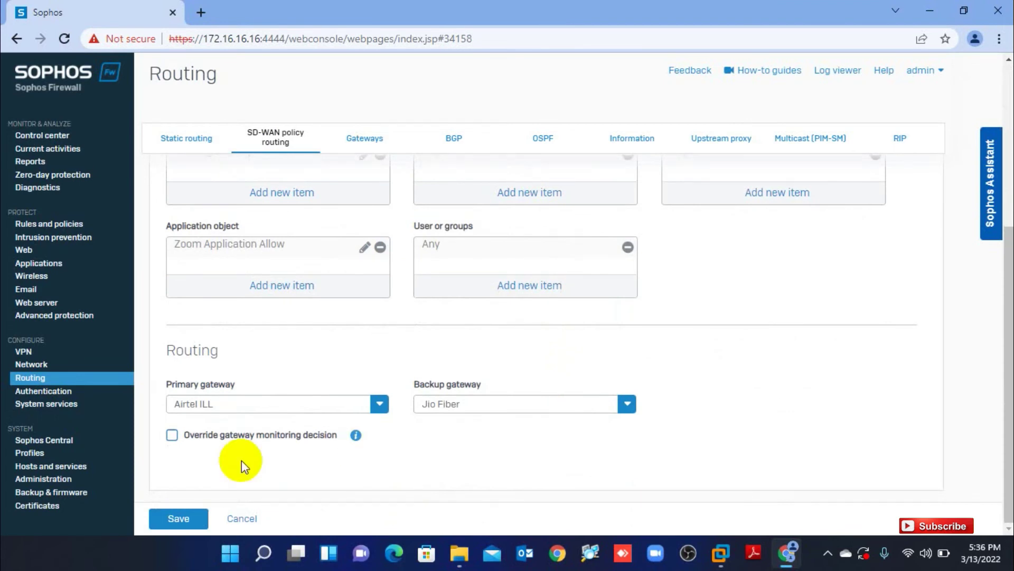
{"action": "scroll", "coordinate": [300, 402], "scroll_direction": "up", "scroll_amount": 5}
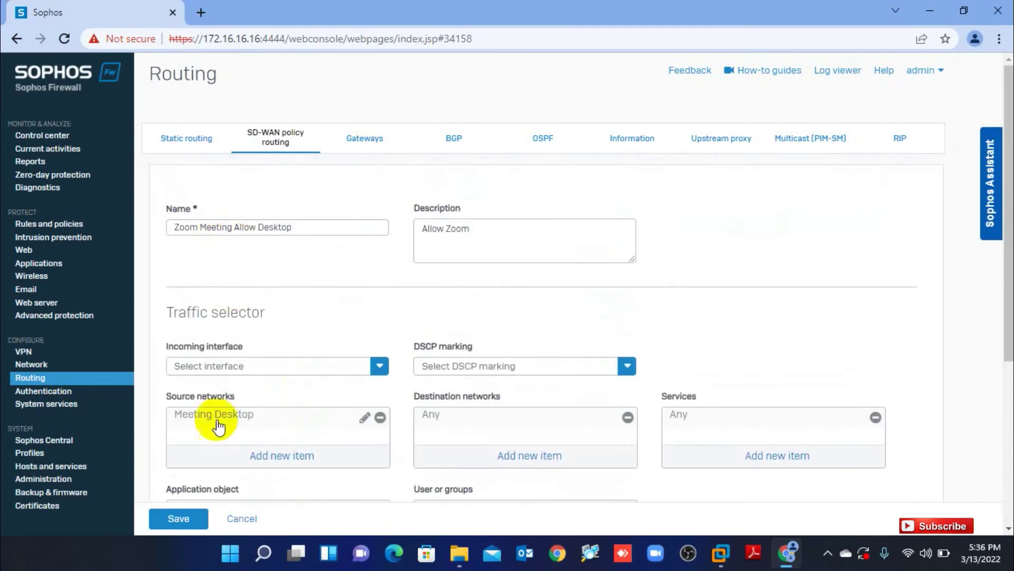
{"action": "scroll", "coordinate": [214, 444], "scroll_direction": "down", "scroll_amount": 5}
{"action": "left_click", "coordinate": [192, 517]}
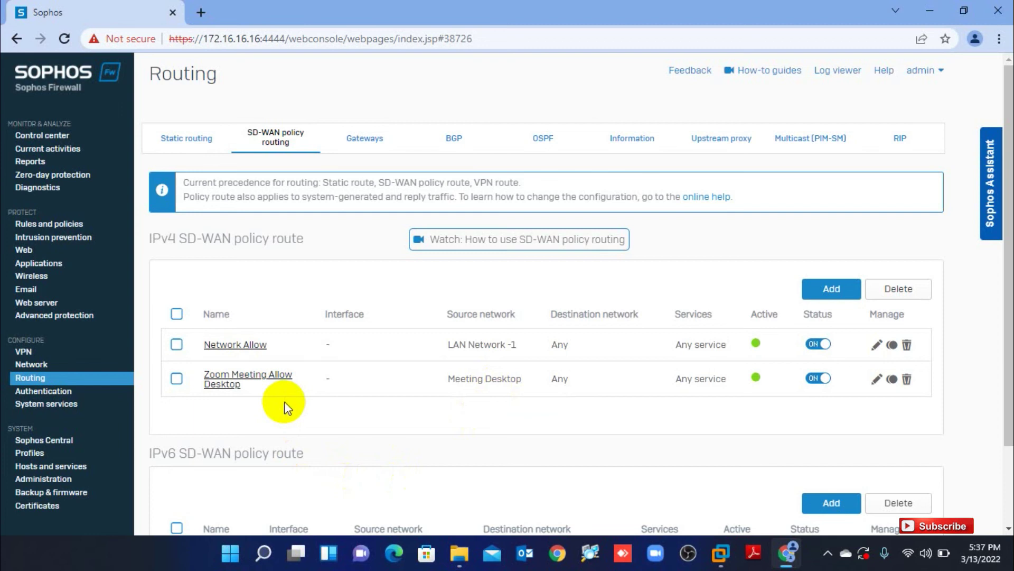
Open the saved Zoom Meeting Allow Desktop route to check its gateways, and return to the policy route list without saving
{"action": "left_click", "coordinate": [239, 382]}
{"action": "scroll", "coordinate": [510, 391], "scroll_direction": "down", "scroll_amount": 4}
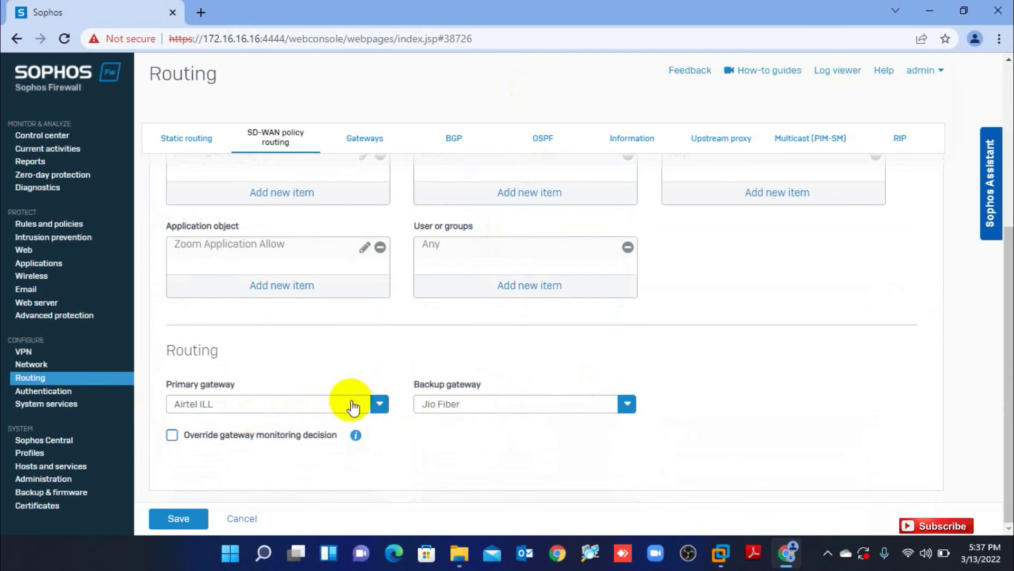
{"action": "left_click", "coordinate": [251, 517]}
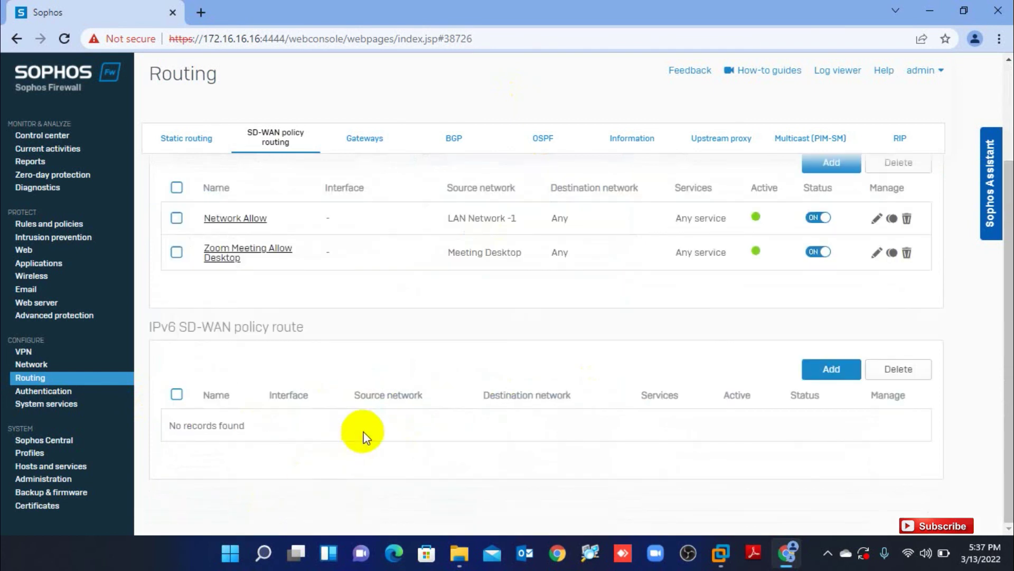
{"action": "scroll", "coordinate": [494, 369], "scroll_direction": "up", "scroll_amount": 3}
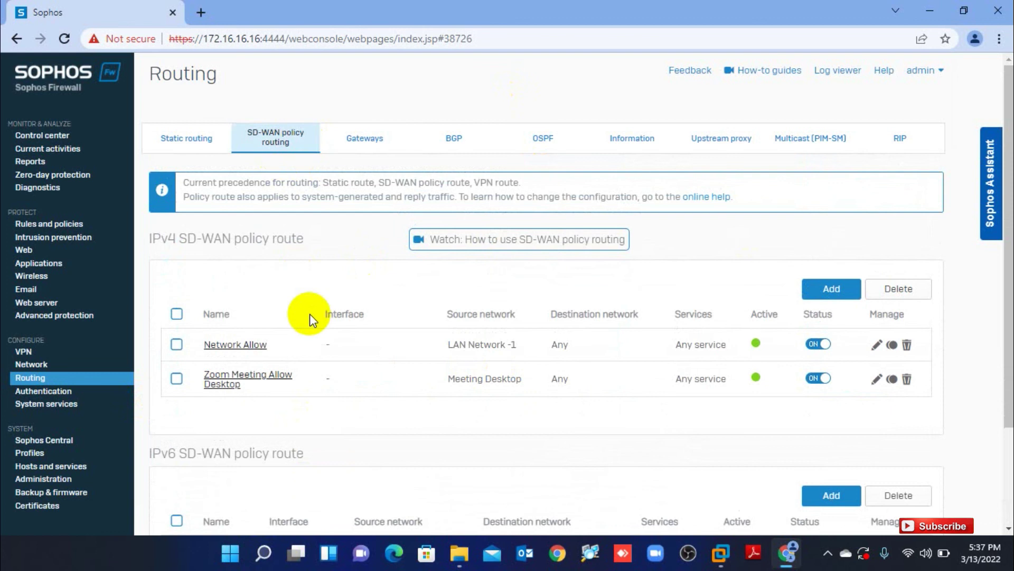